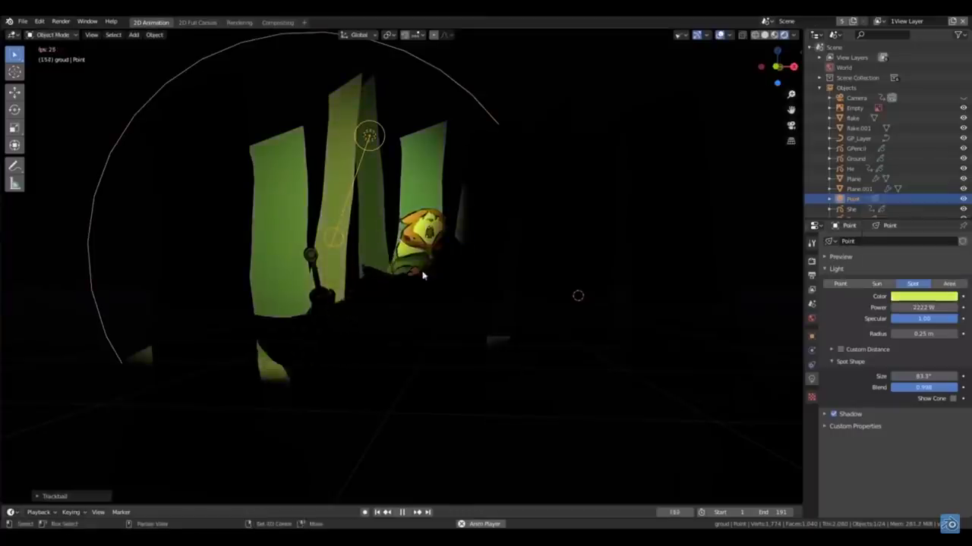
Select the second spotlight, Point.001, and soften its spot blend
left_click(566, 168)
right_click(596, 295)
left_click(596, 293)
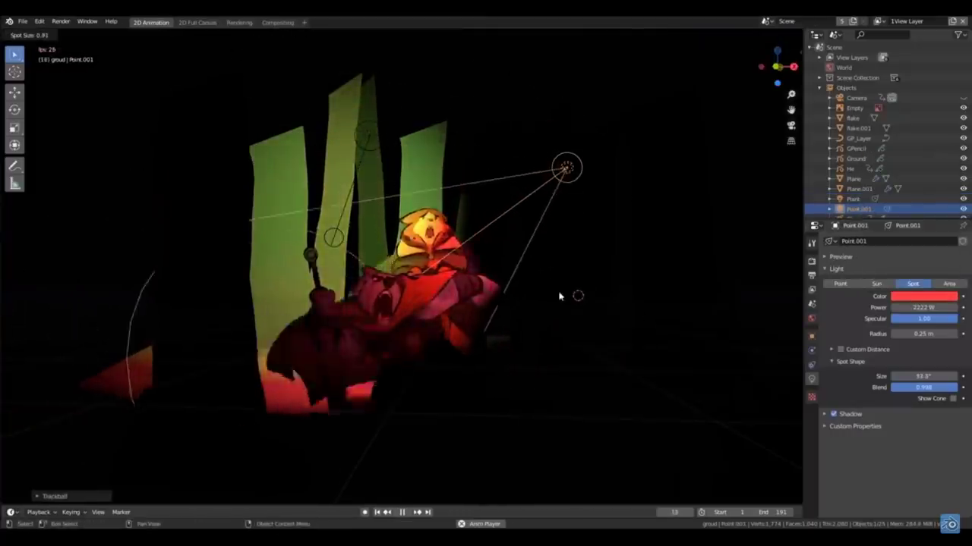
Duplicate the red spotlight, move the copy further right, and set its colour
right_click(645, 258)
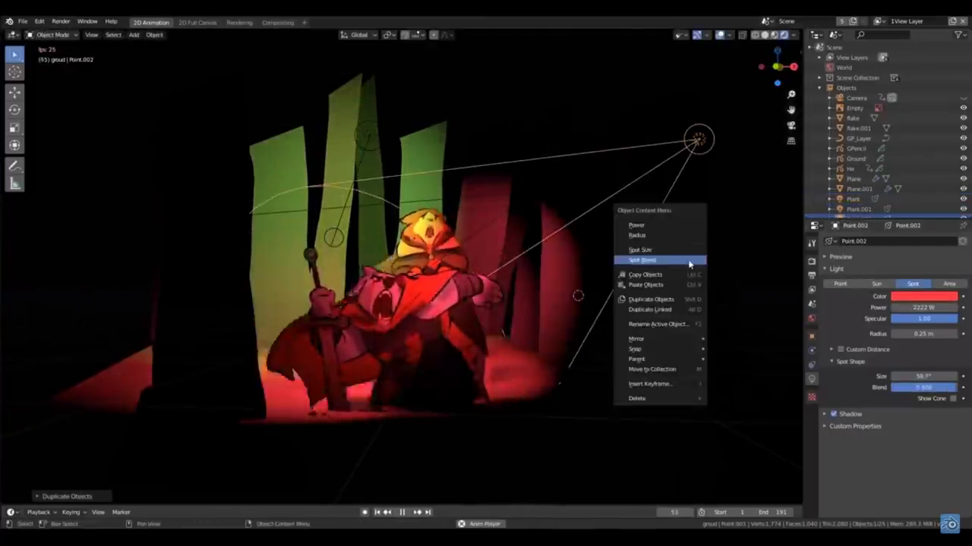
left_click(650, 260)
left_click(705, 255)
left_click(924, 296)
left_click(920, 194)
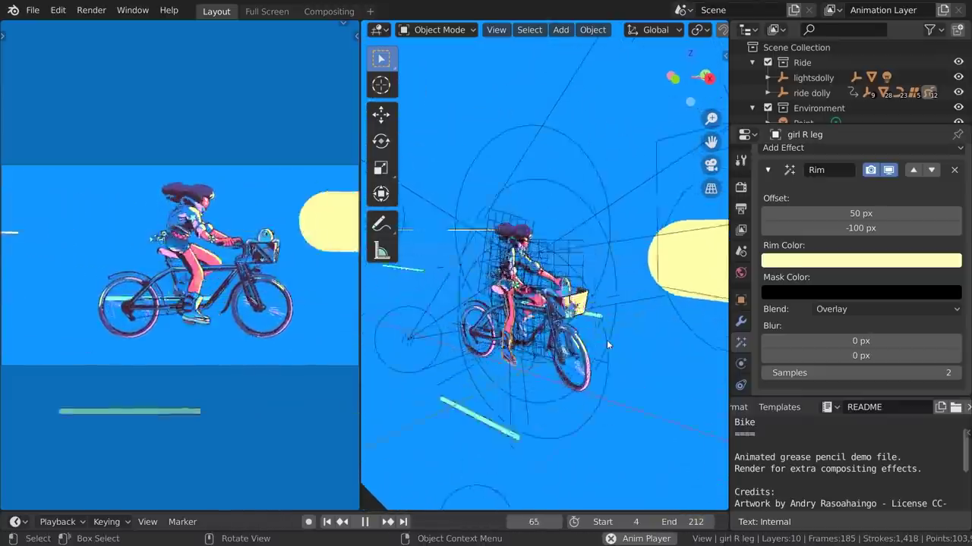
mouse_move(606, 340)
middle_mouse_down()
mouse_move(584, 319)
mouse_move(612, 320)
middle_mouse_up()
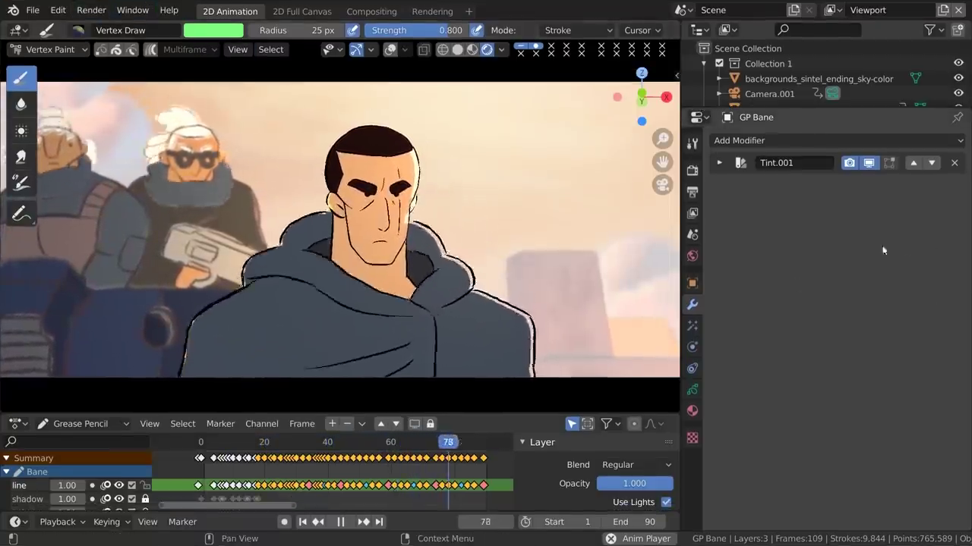
Browse the grease pencil modifiers, choose a new vertex paint colour, and shift the brick fill
left_click(837, 140)
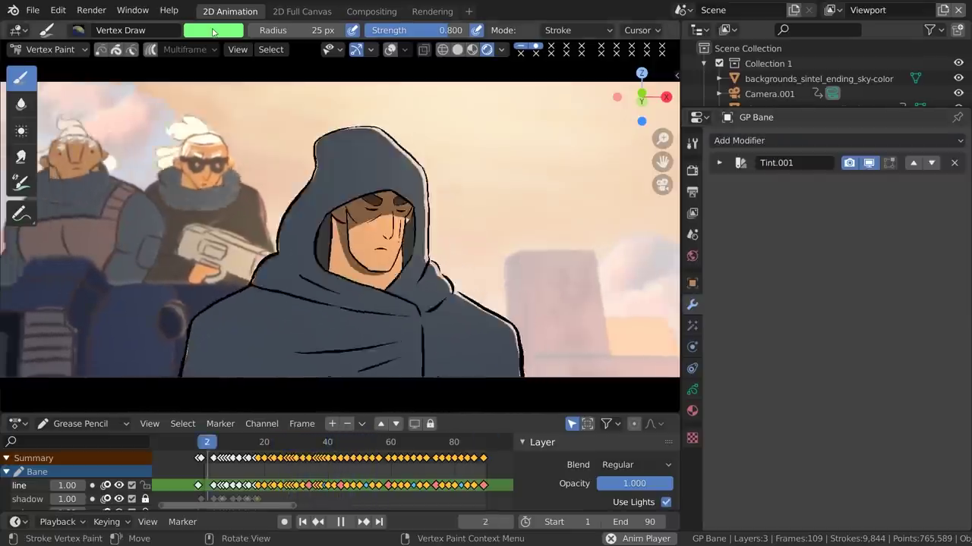
left_click(213, 31)
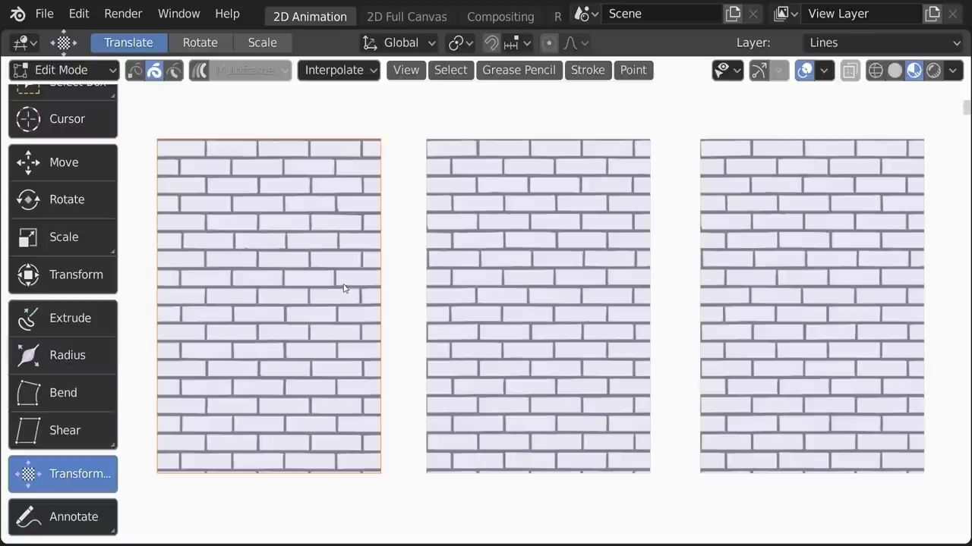
left_click_drag(344, 288, 475, 305)
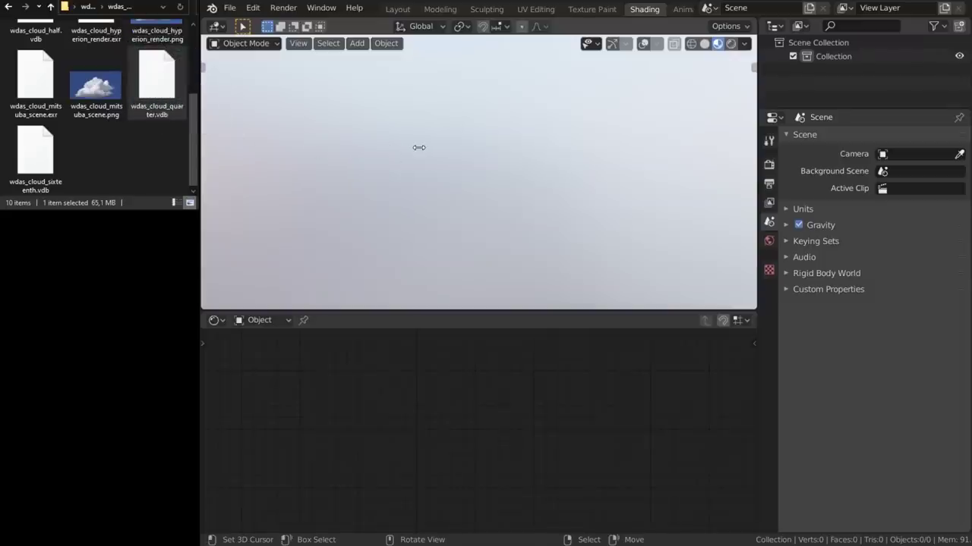
Import wdas_cloud_quarter.vdb into the scene and assign it the existing Material
left_click_drag(419, 148, 419, 148)
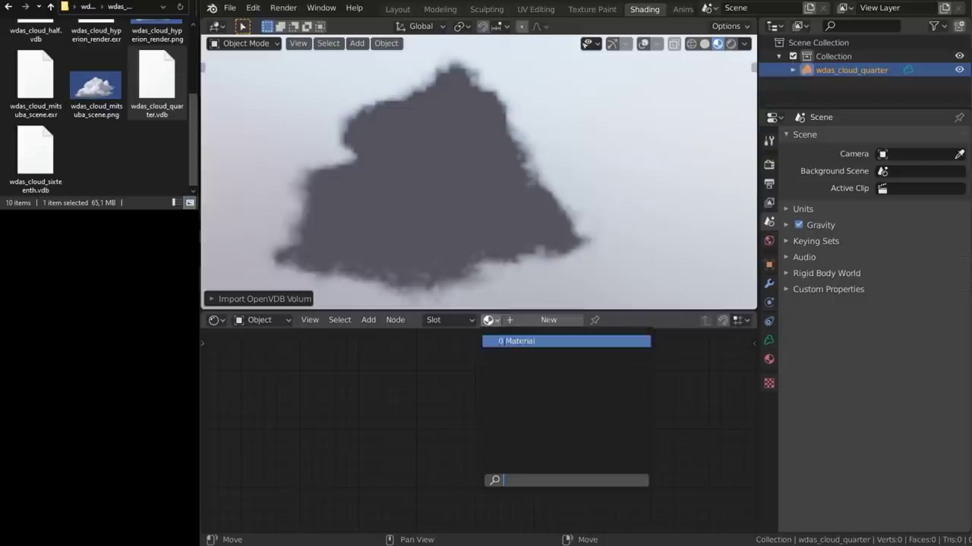
left_click(507, 342)
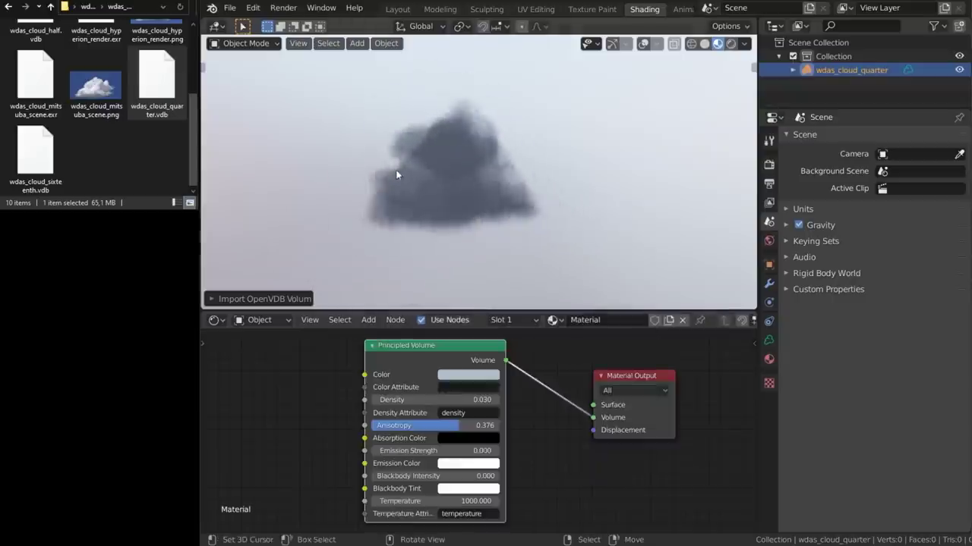
mouse_move(397, 174)
middle_mouse_down()
mouse_move(565, 175)
mouse_move(521, 171)
middle_mouse_up()
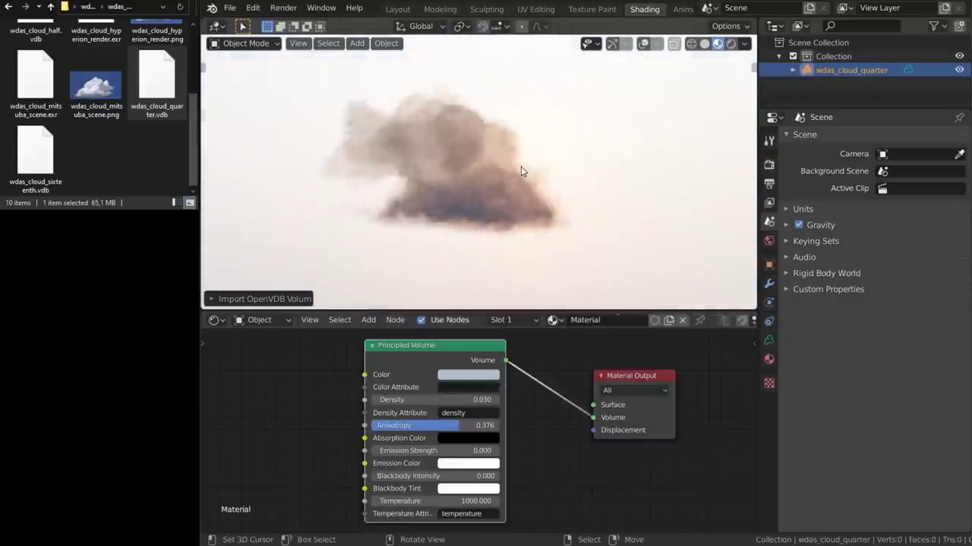
Show the cloud as wireframe, with volume wireframe Detail set to Fine and displayed as Points
left_click(688, 45)
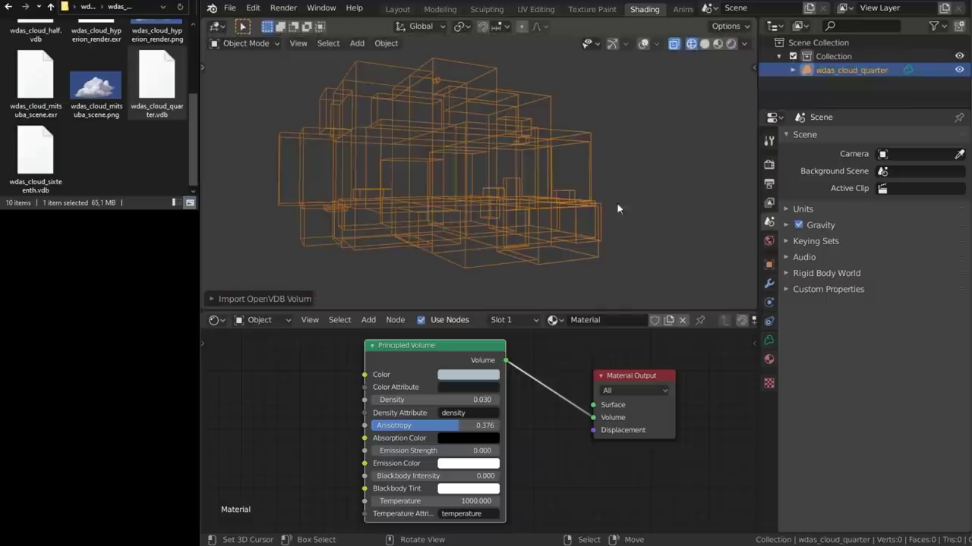
middle_click_drag(617, 209, 438, 195)
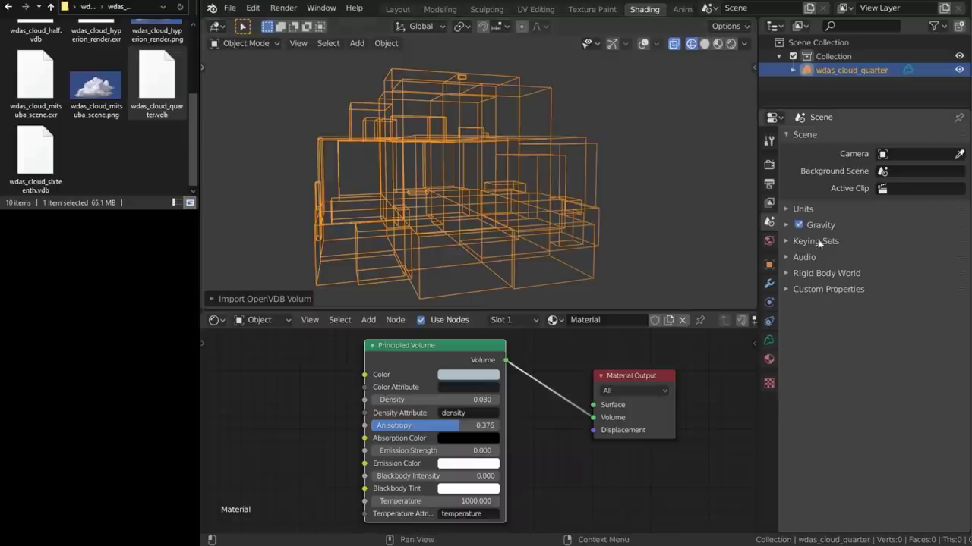
left_click(769, 359)
left_click(769, 340)
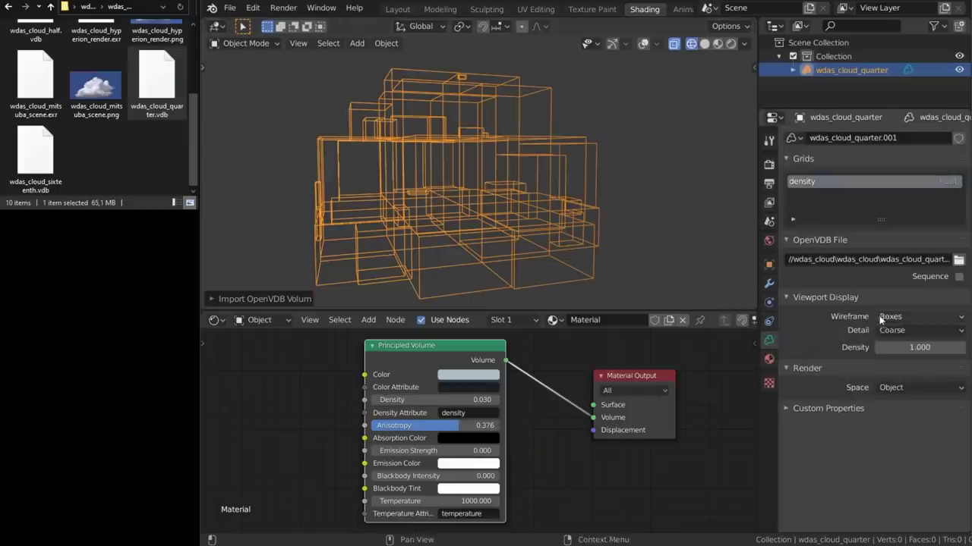
left_click(881, 360)
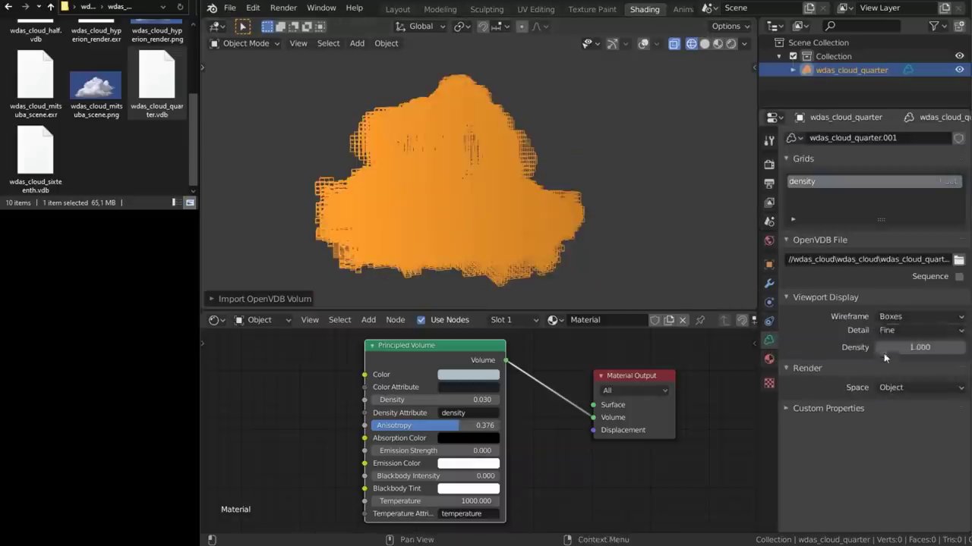
left_click(889, 376)
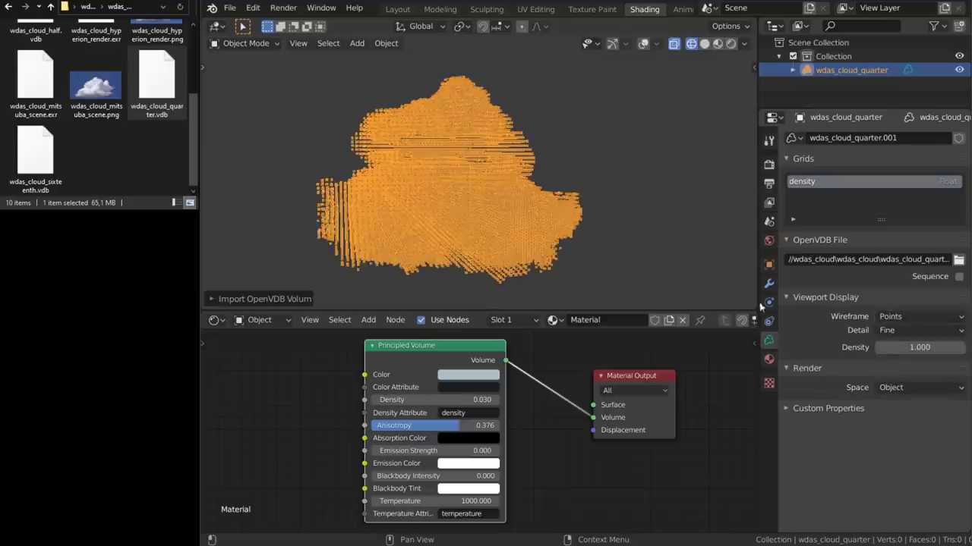
middle_click_drag(455, 190, 539, 190)
scroll(402, 189, "up", 8)
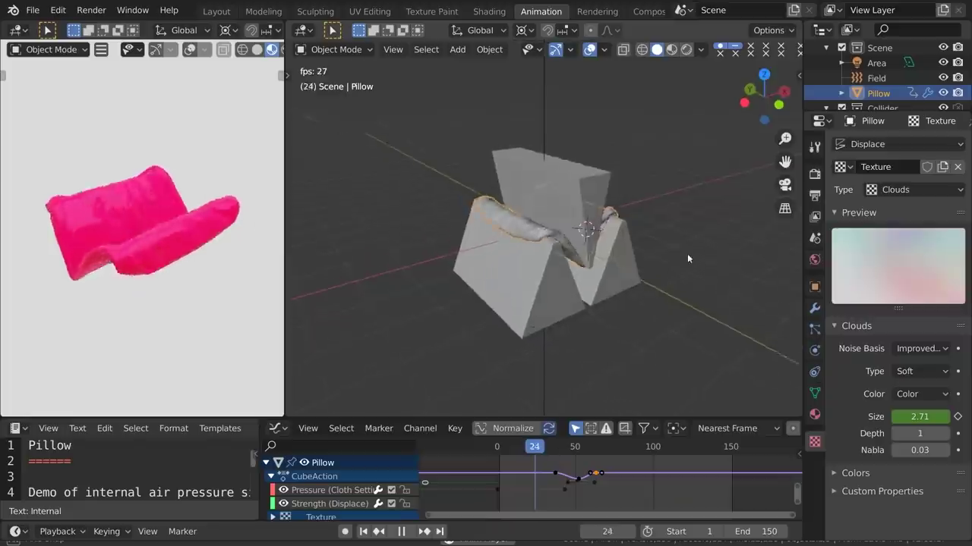
Orbit the pillow cloth simulation, scroll the Liquid settings, and orbit the cube domain's liquid
middle_click_drag(653, 261, 537, 265)
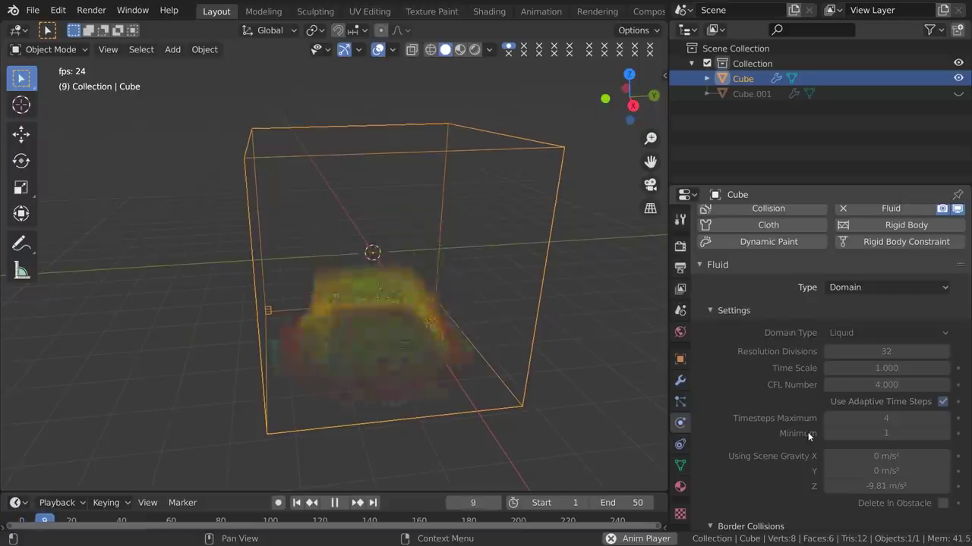
scroll(808, 432, "down", 10)
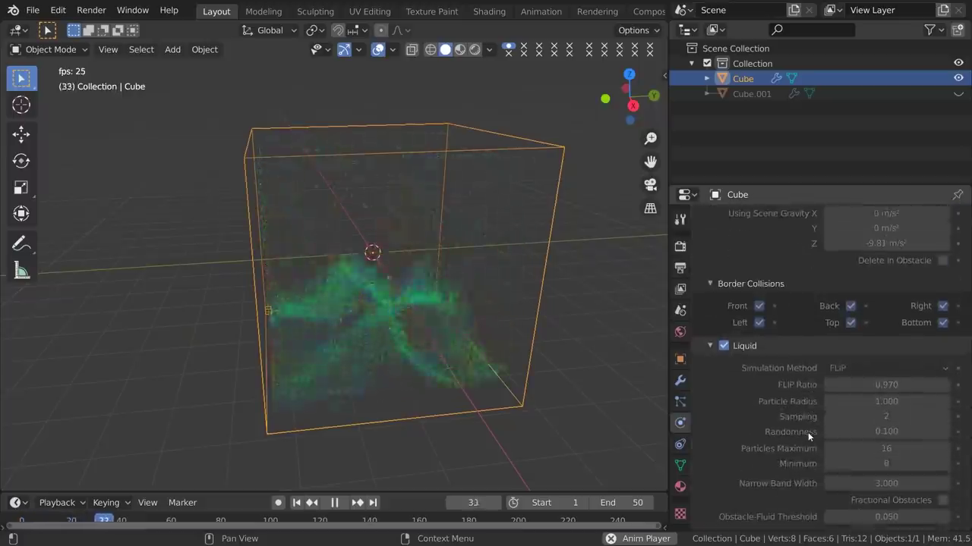
mouse_move(536, 365)
middle_mouse_down()
mouse_move(388, 364)
mouse_move(508, 352)
mouse_move(438, 352)
mouse_move(486, 351)
middle_mouse_up()
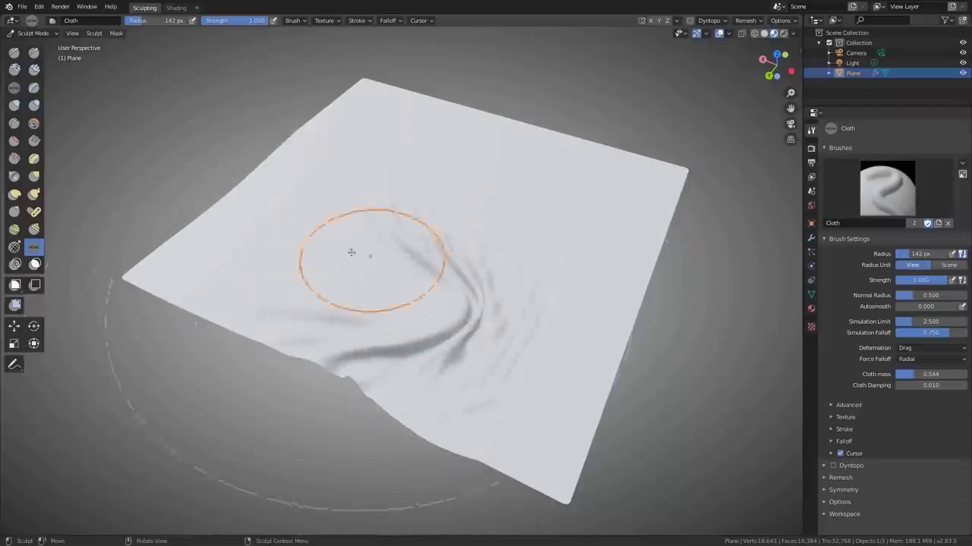
Drag the Cloth brush across the plane for heavy folds, bottom-edge wrinkles and a bulging top
mouse_move(264, 251)
left_mouse_down()
mouse_move(414, 236)
mouse_move(537, 416)
mouse_move(591, 329)
mouse_move(505, 339)
mouse_move(553, 235)
left_mouse_up()
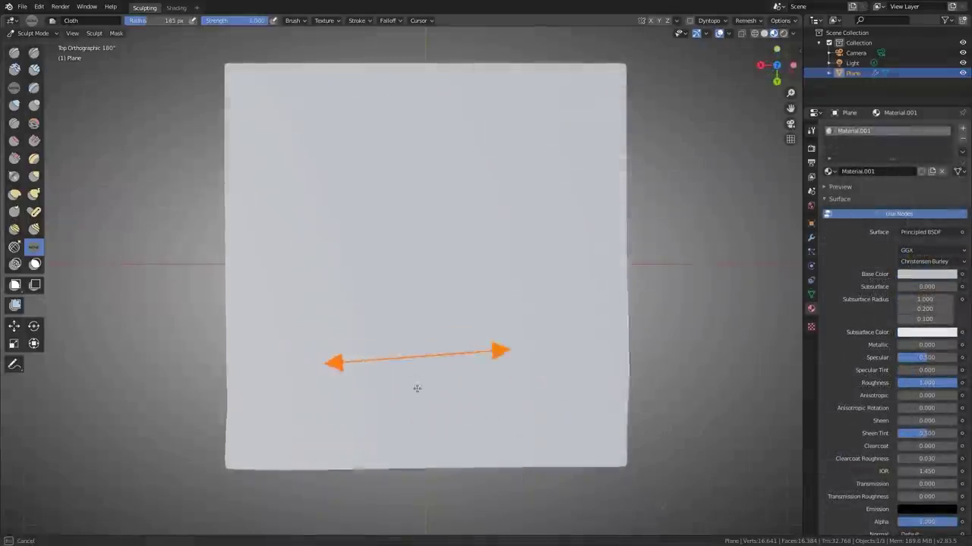
left_click_drag(416, 391, 401, 253)
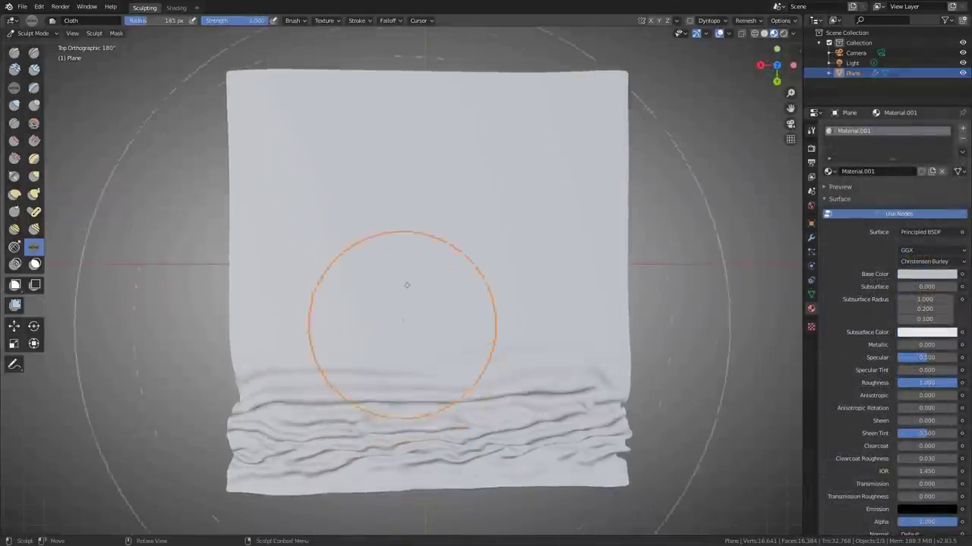
mouse_move(410, 307)
left_mouse_down()
mouse_move(412, 217)
mouse_move(413, 321)
mouse_move(569, 299)
left_mouse_up()
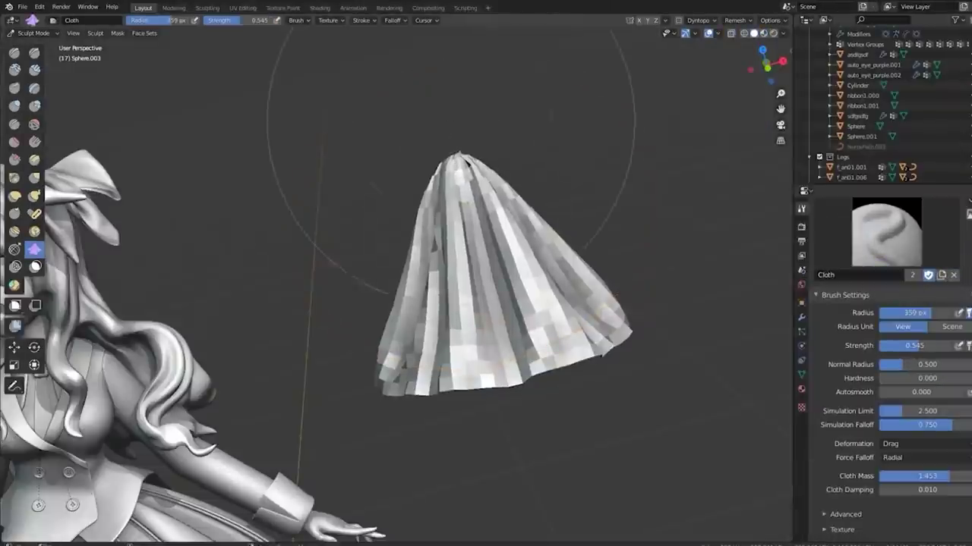
middle_click_drag(450, 122, 501, 144)
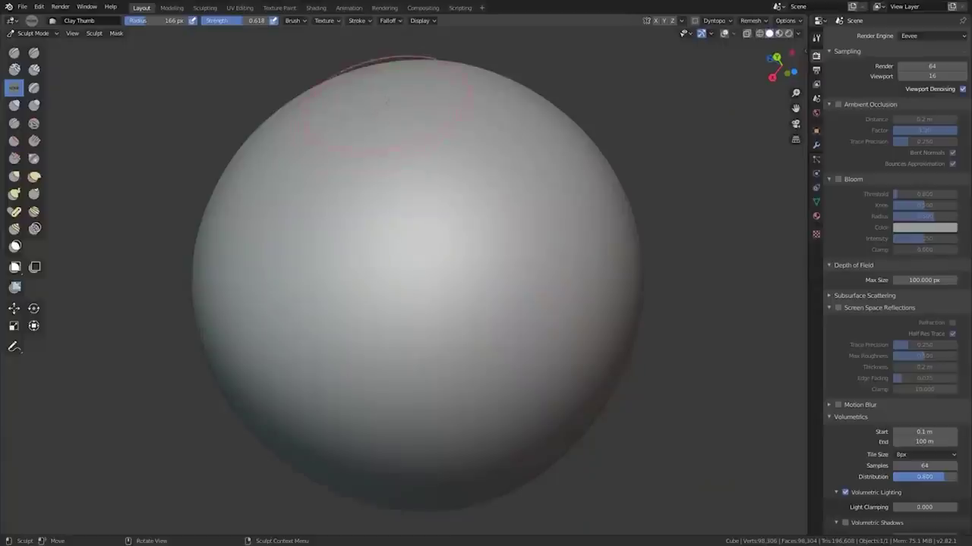
Sculpt three curved Clay Thumb ridges across the sphere
left_click_drag(501, 334, 471, 189)
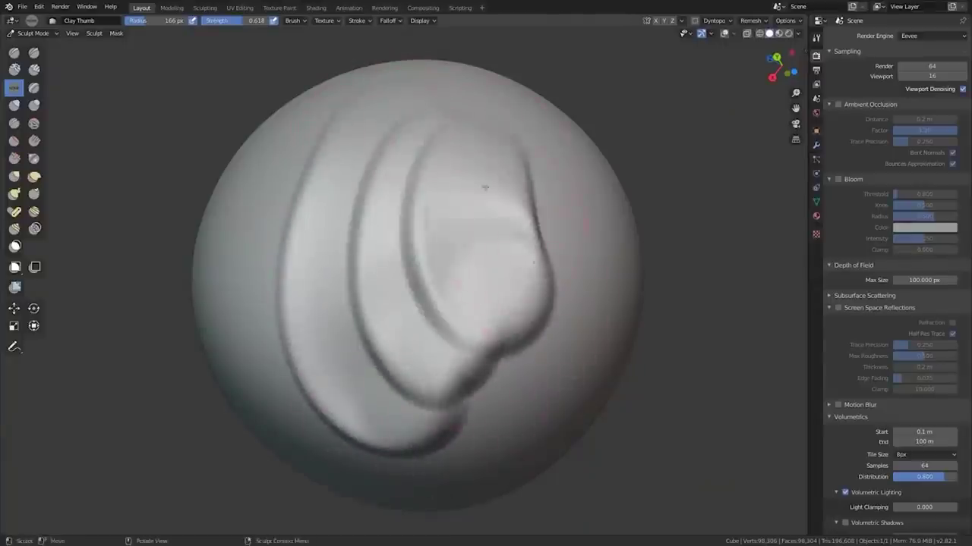
left_click_drag(455, 327, 445, 212)
left_click_drag(311, 182, 403, 262)
scroll(498, 263, "down", 2)
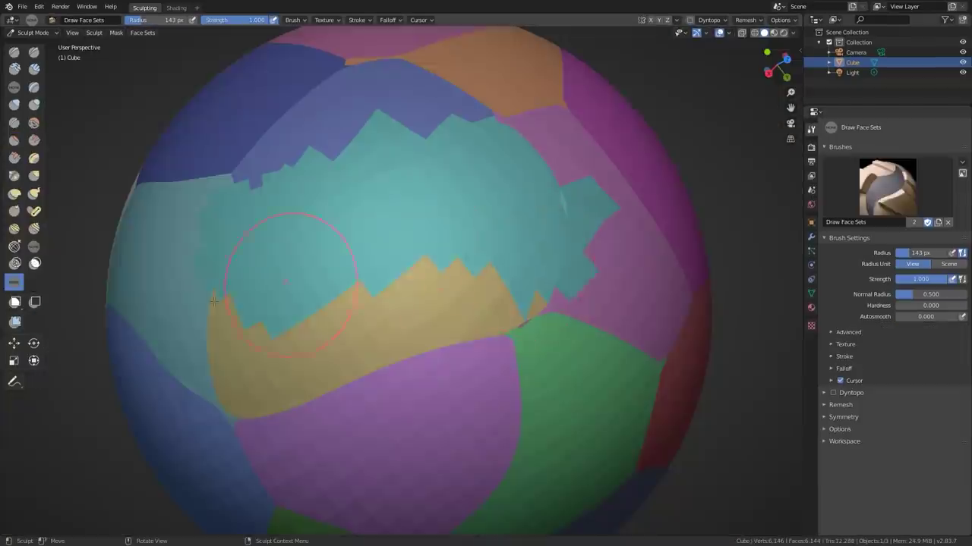
Filter the whole sphere mesh, then paint a new face set across its unpainted side
left_click(15, 323)
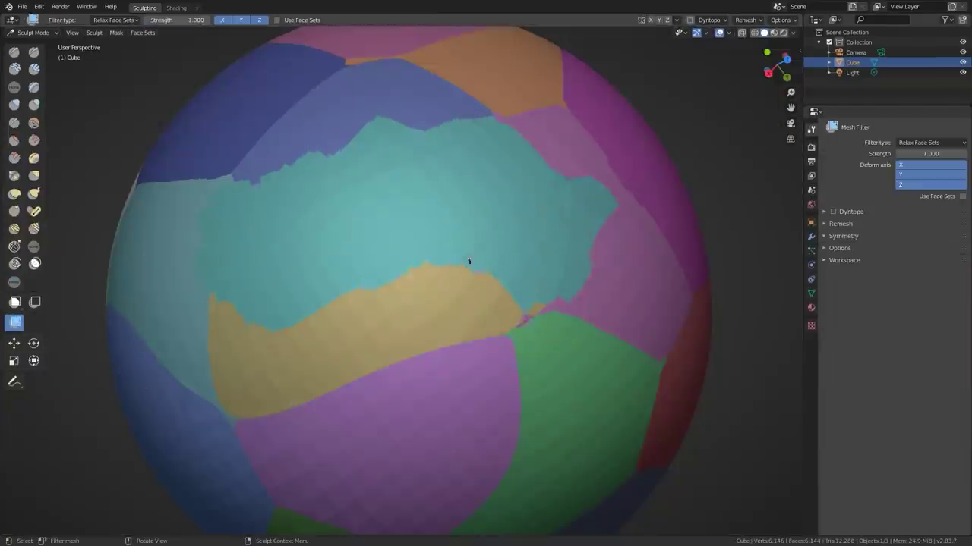
mouse_move(659, 211)
left_mouse_down("alt")
mouse_move(625, 219)
mouse_move(506, 358)
mouse_move(559, 308)
mouse_move(403, 275)
mouse_move(326, 284)
left_mouse_up("alt")
left_click(15, 282)
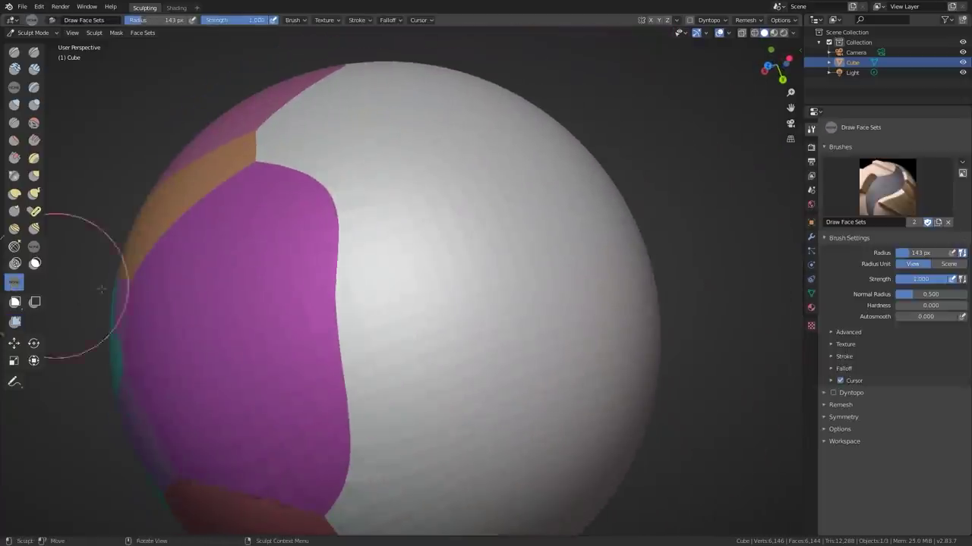
left_click_drag(372, 357, 546, 319)
middle_click_drag(621, 267, 315, 260)
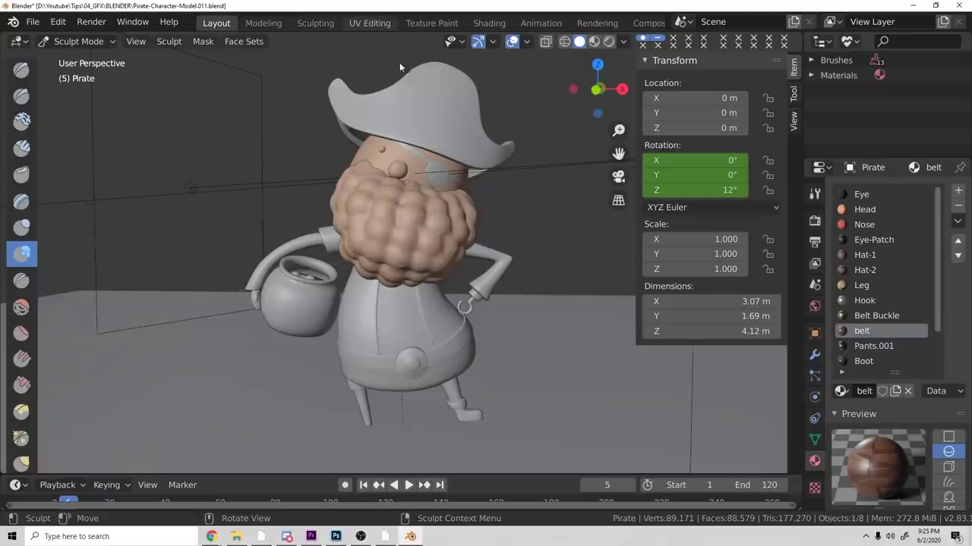
Size the pirate's voxel remesh, then render Freestyle as a separate pass wired to a compositor node
mouse_move(384, 240)
middle_mouse_down()
mouse_move(353, 243)
mouse_move(372, 243)
middle_mouse_up()
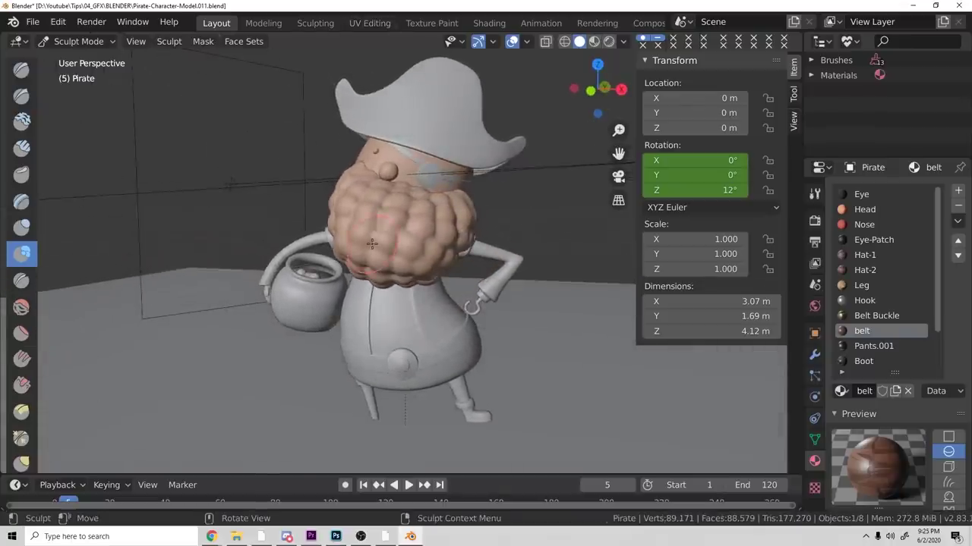
key("r")
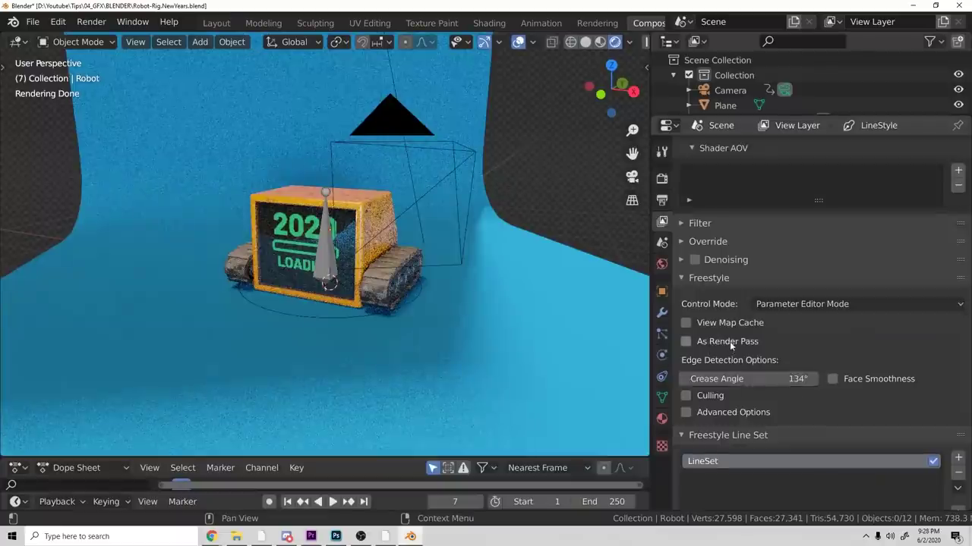
left_click(730, 342)
left_click_drag(243, 253, 321, 246)
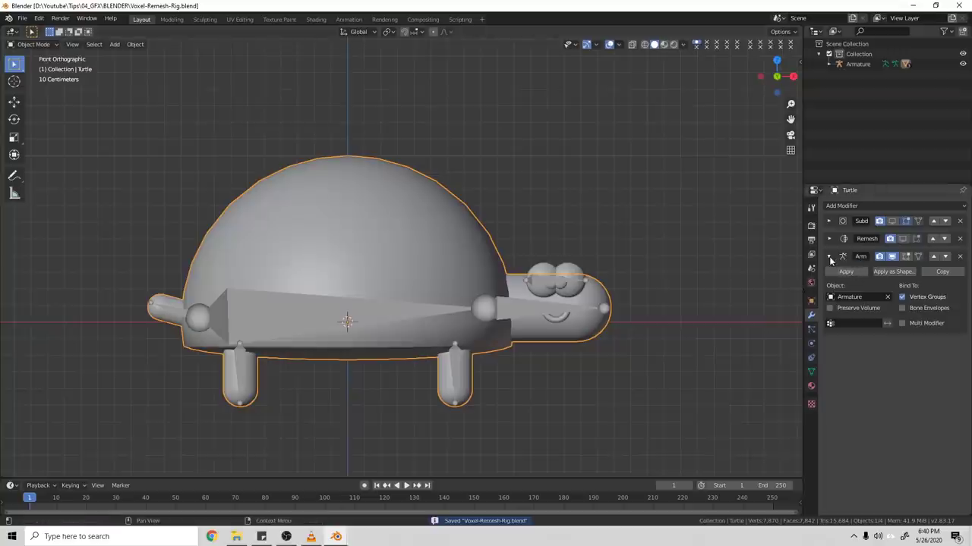
Collapse the Armature modifier and select the turtle's armature to switch interaction mode
left_click(829, 256)
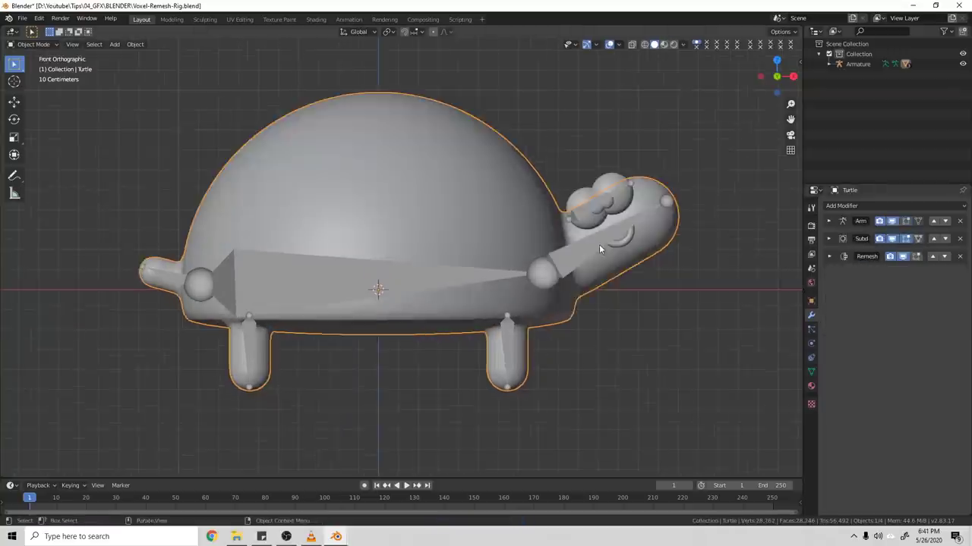
left_click(599, 244)
key("ctrl+Tab")
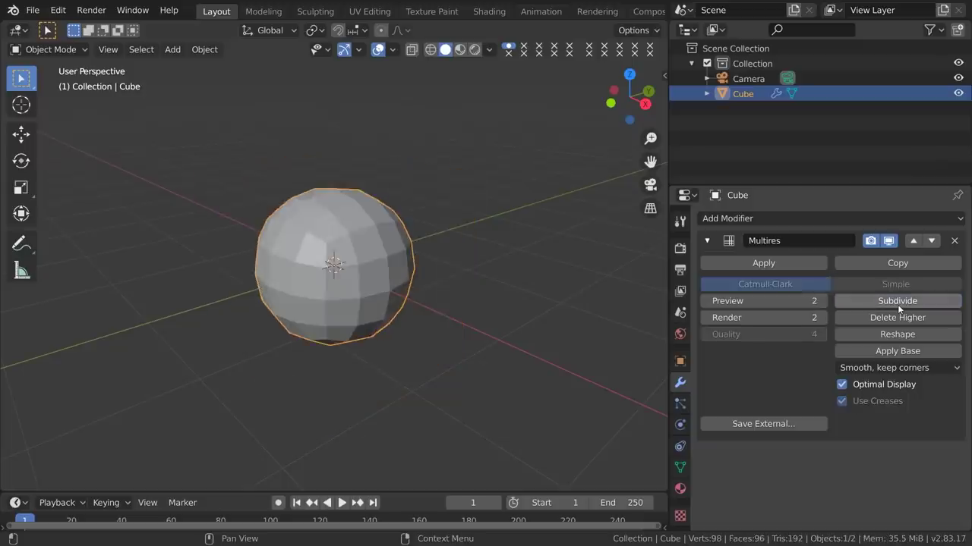
left_click(897, 304)
Subdivide the cube with the Multires modifier into a smoother sphere
right_click(381, 251)
left_click(377, 241)
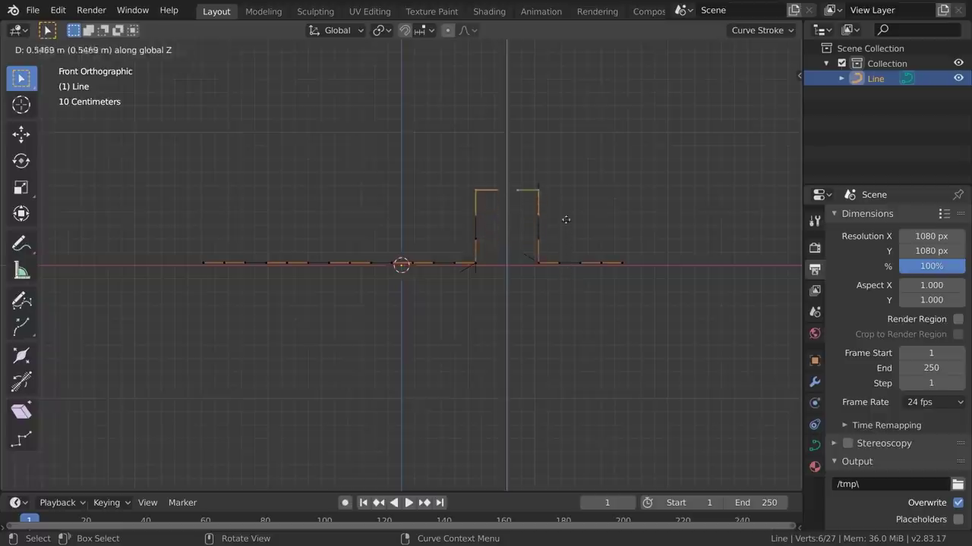
Box-select all the line curve's points and extrude them upward along Z
key("Escape")
left_click_drag(633, 238, 375, 288)
key("e")
key("z")
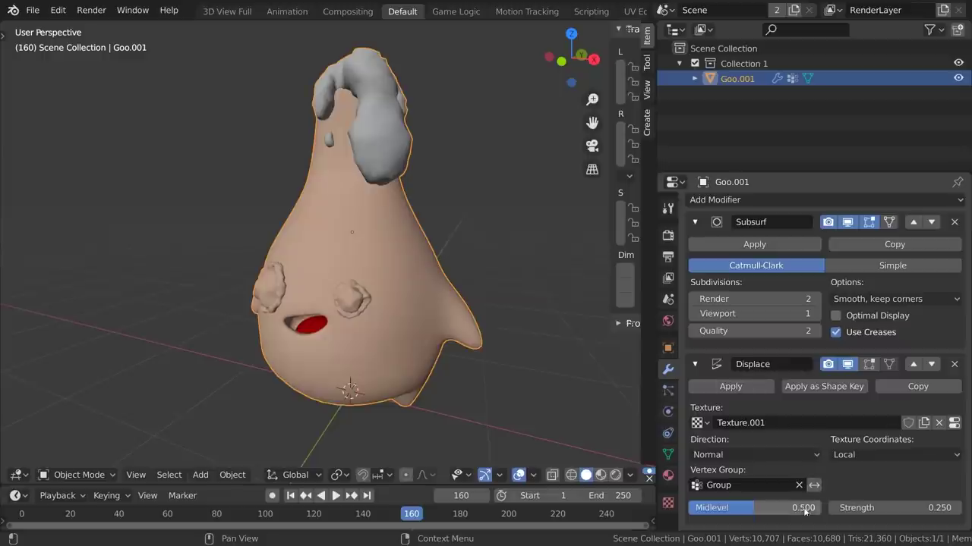
Toggle the Displace modifier's vertex group Invert on and off, ending on the lumpy look
left_click(813, 486)
left_click(813, 486)
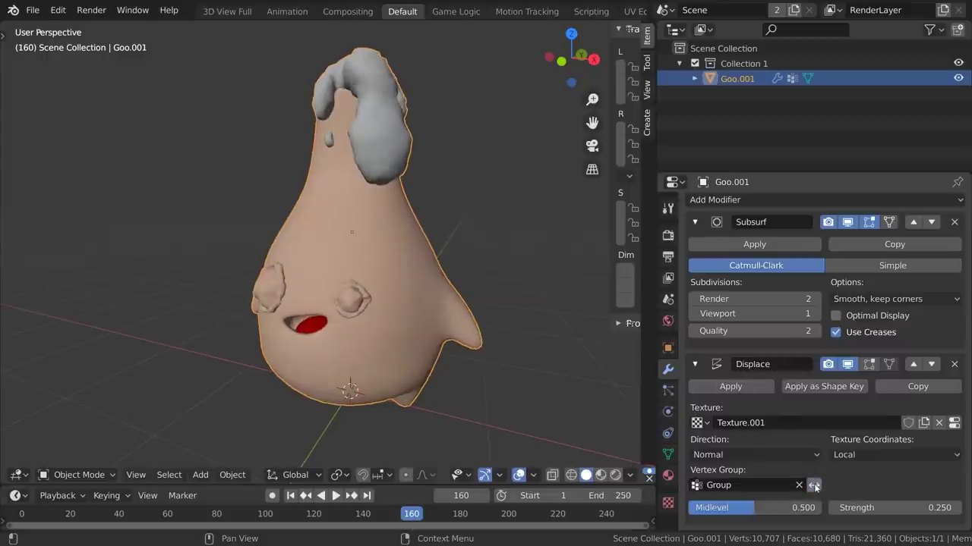
left_click(813, 486)
left_click(813, 485)
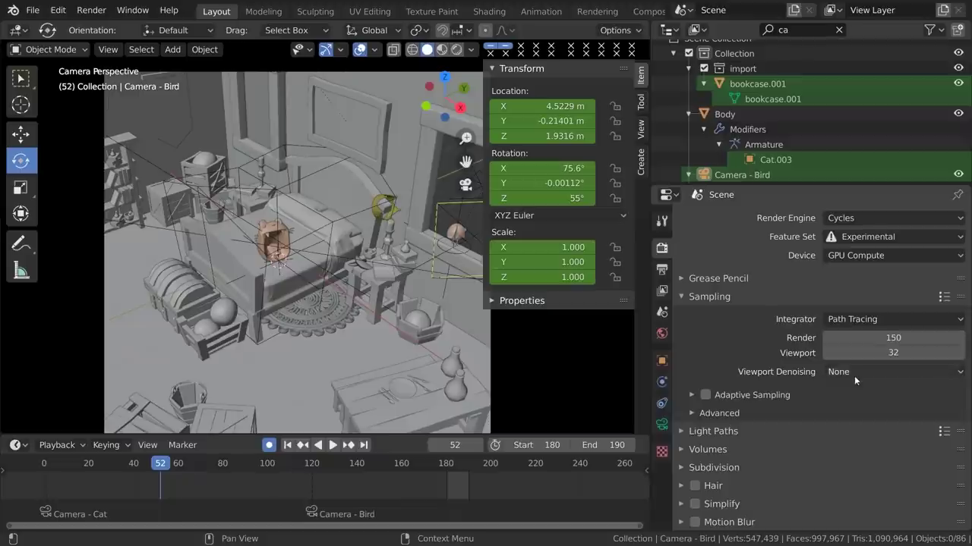
Enable Adaptive Sampling and raise Cycles render samples from 150 to 208
left_click(712, 396)
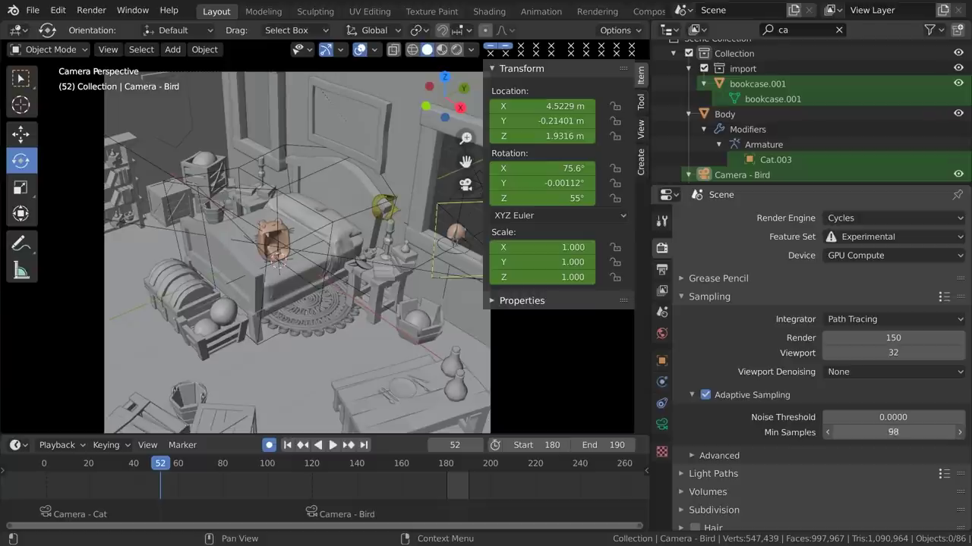
left_click_drag(892, 338, 926, 338)
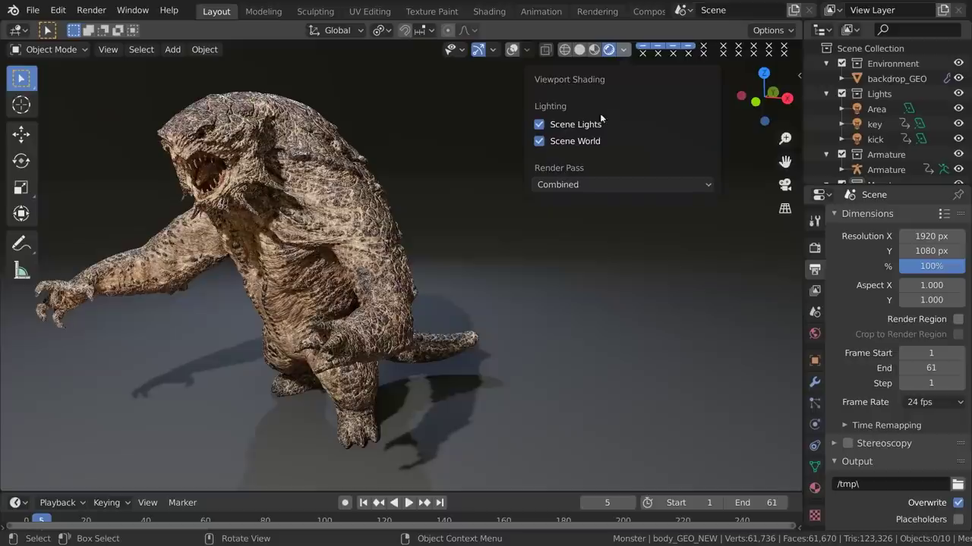
Preview the Diffuse Light then Diffuse Color render pass in the viewport
left_click(603, 185)
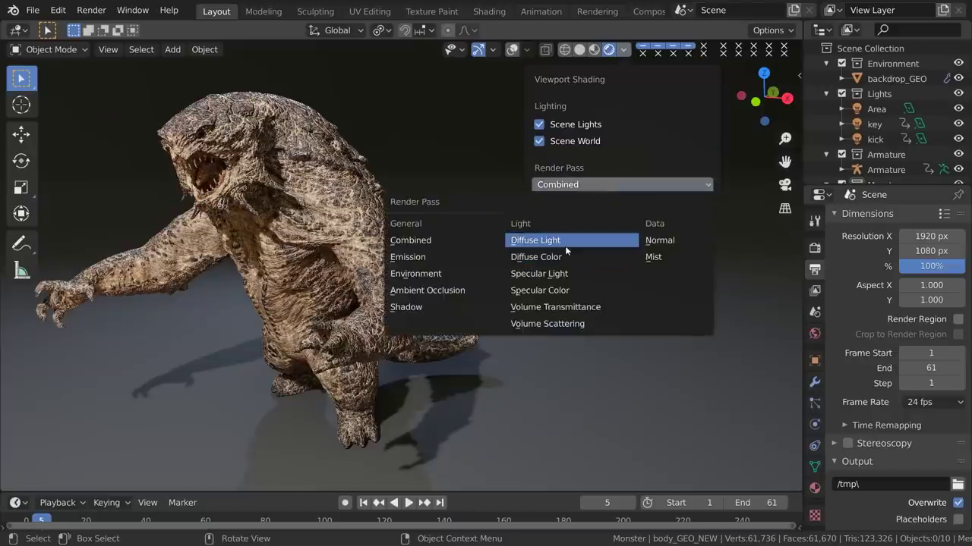
left_click(564, 241)
left_click(592, 184)
left_click(570, 256)
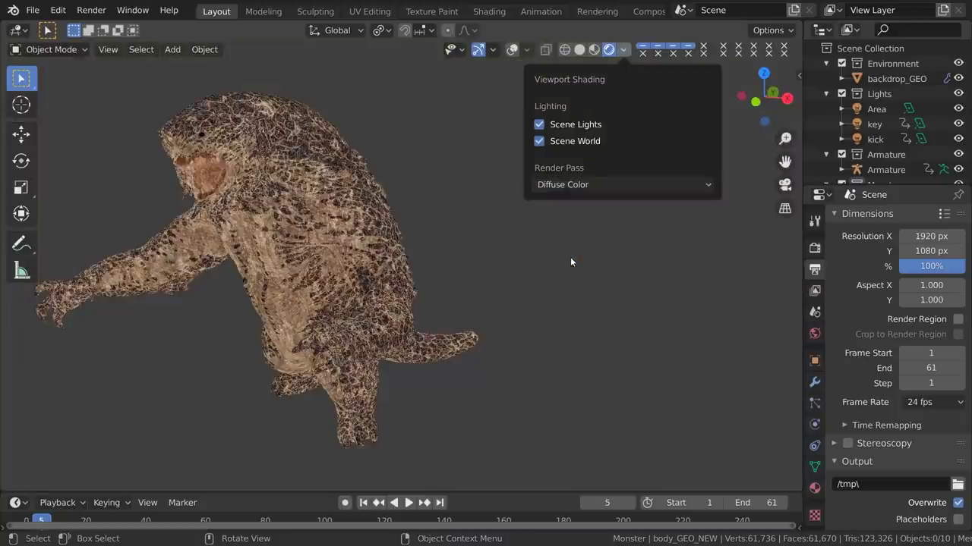
left_click(622, 185)
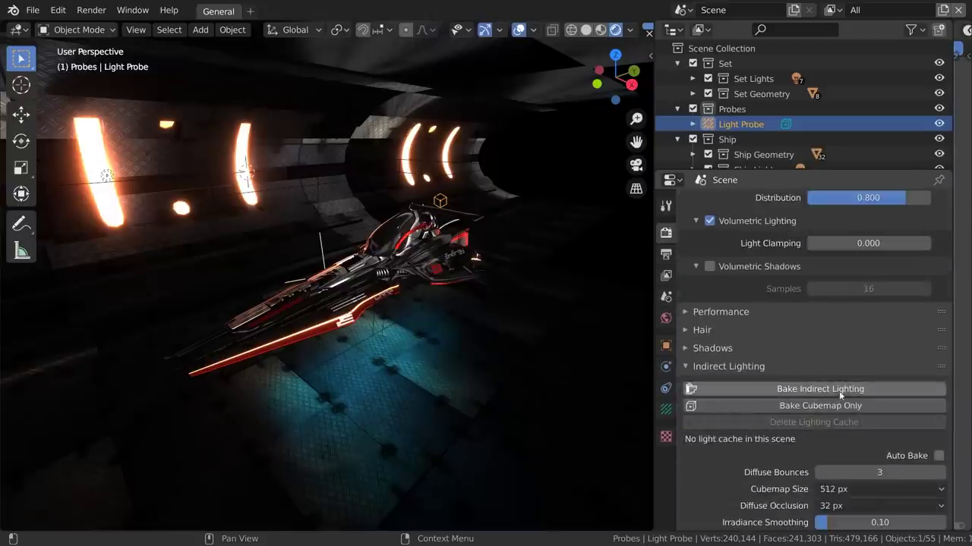
Bake the tunnel scene's indirect lighting and view the ship side-on
left_click(839, 390)
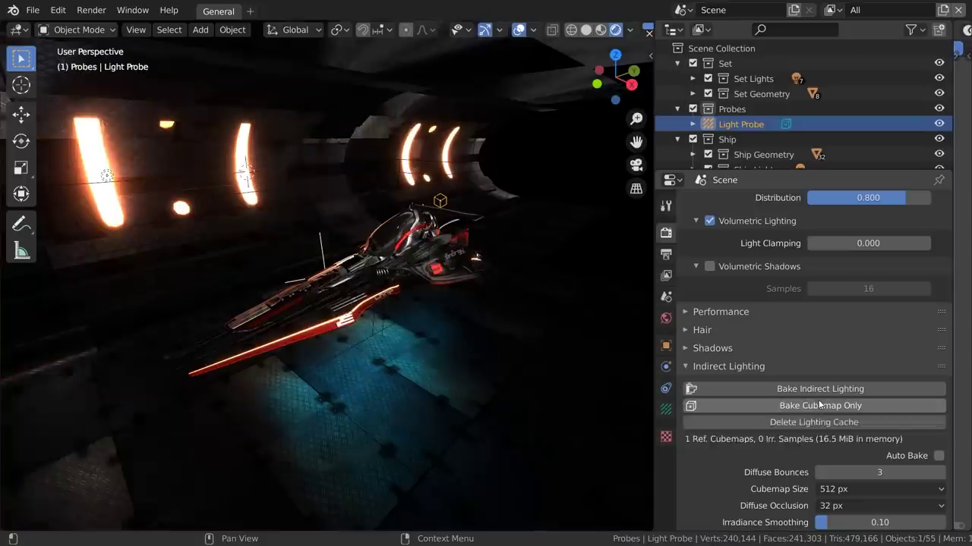
middle_click_drag(497, 296, 365, 311)
scroll(441, 300, "up", 4)
scroll(508, 334, "down", 6)
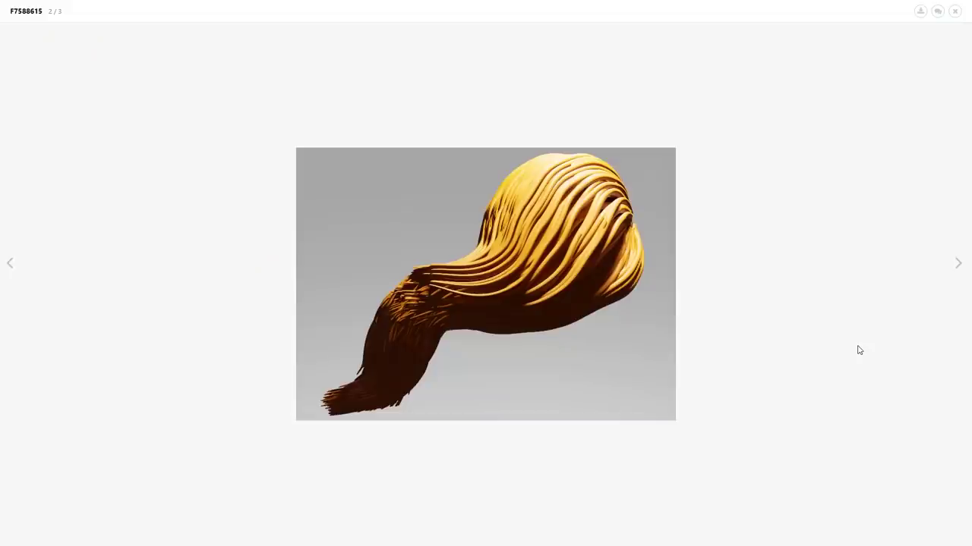
Flip between hair renders 1 and 2 several times, finishing on render 1 of 3
key("Left")
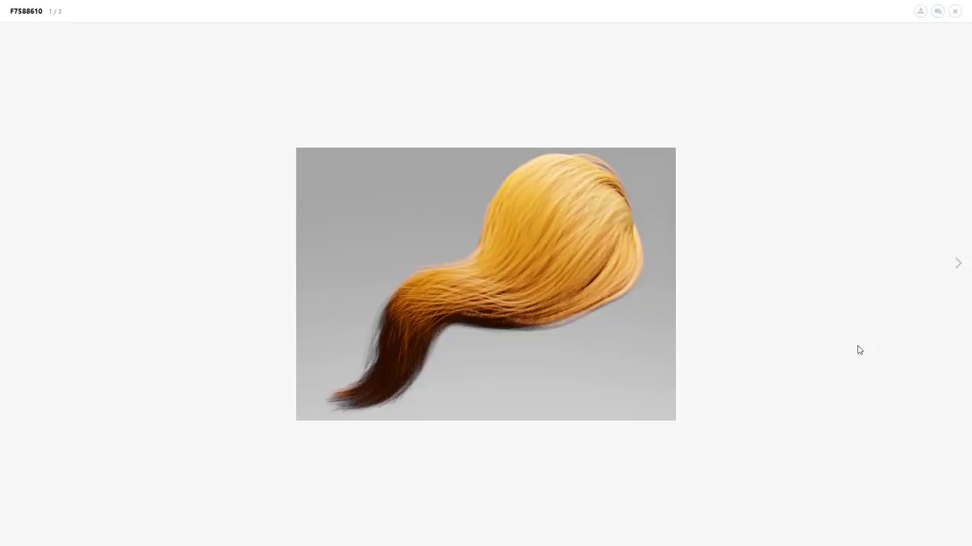
key("Right")
key("Left")
key("Right")
key("Left")
key("Right")
key("Left")
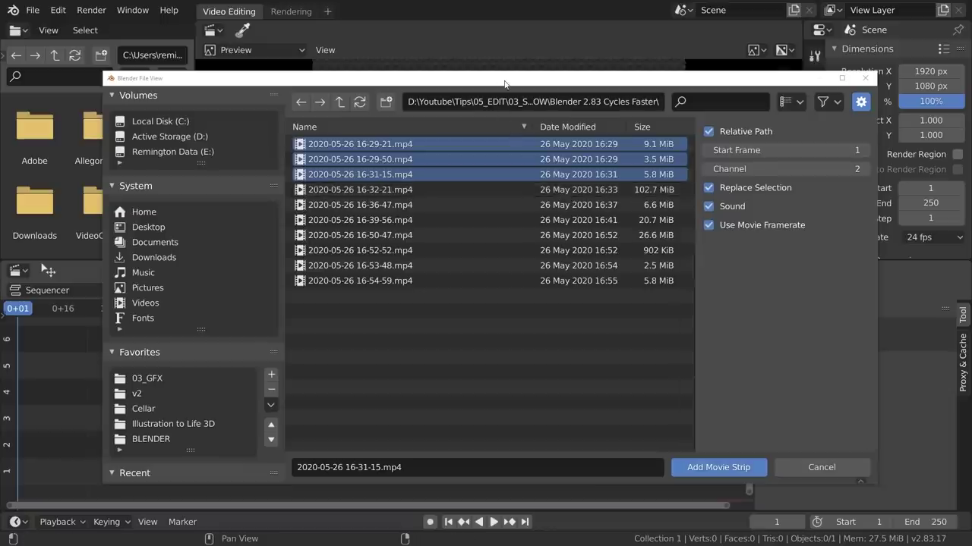
left_click_drag(506, 84, 478, 66)
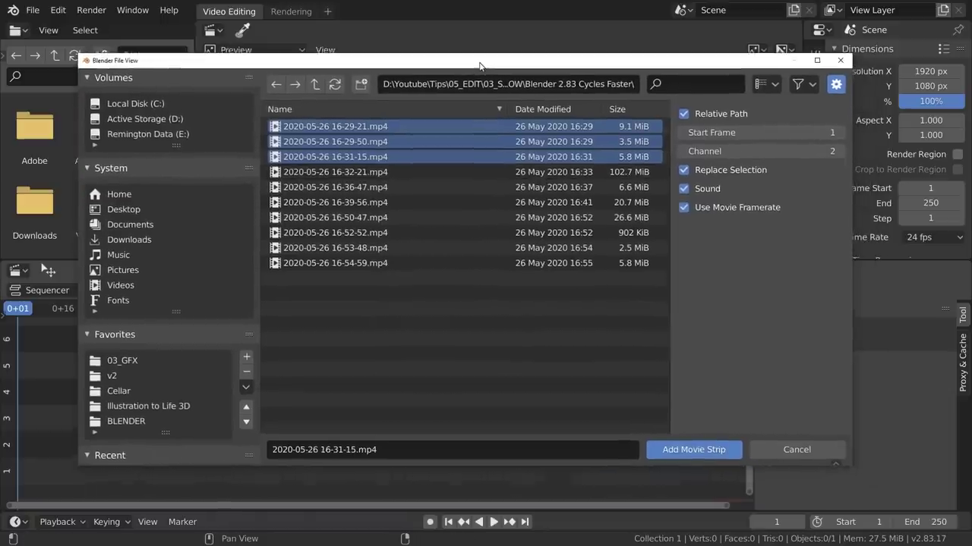
left_click(693, 450)
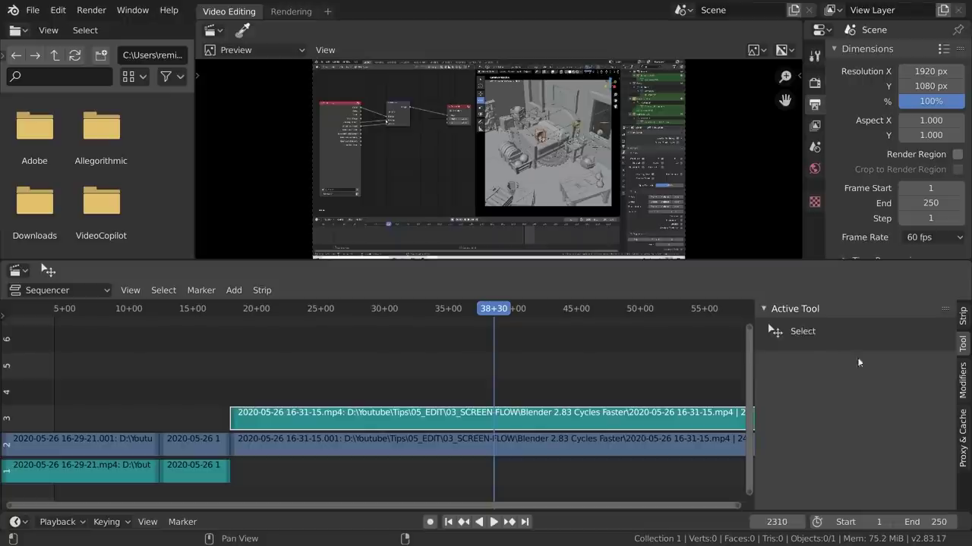
left_click(962, 377)
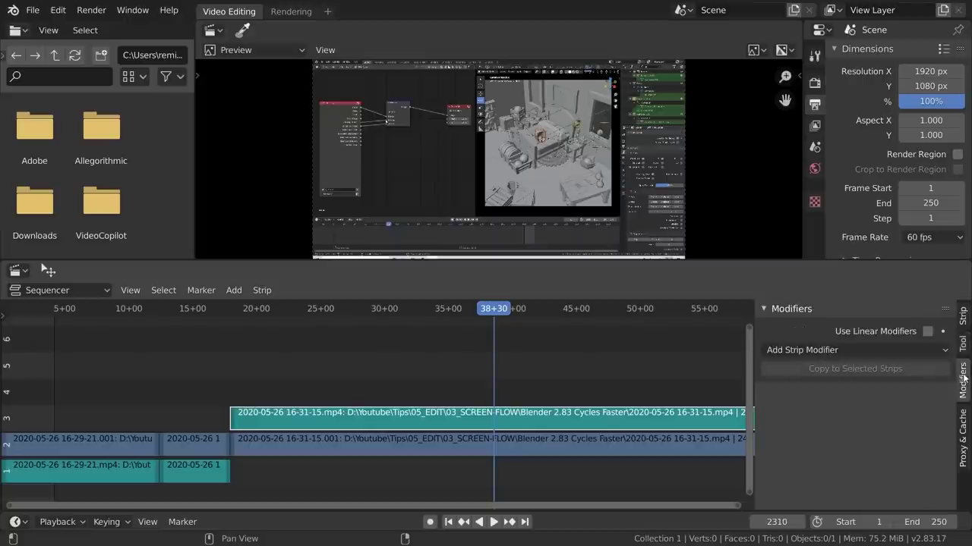
left_click(962, 425)
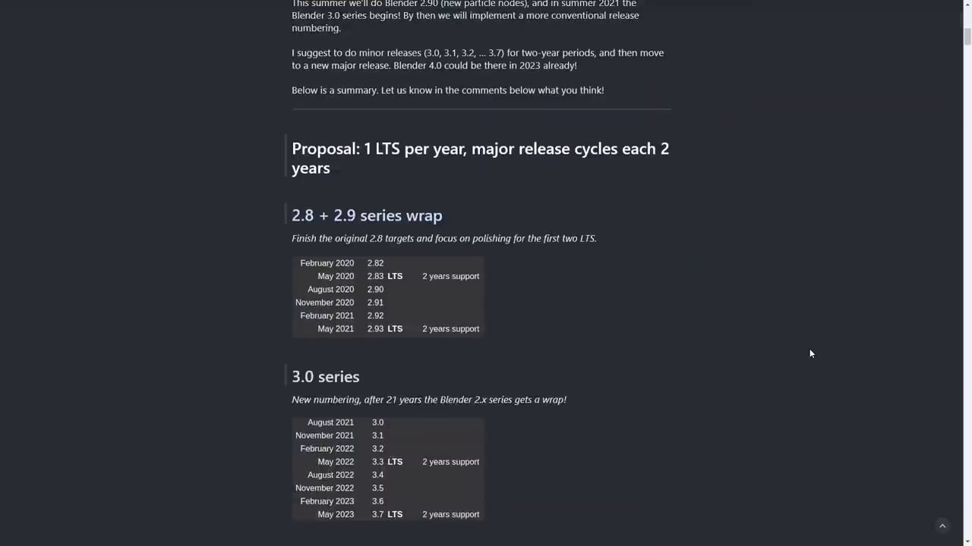
Scroll through the release-cycle post and down to the Development Fund's Choose Your Membership table
scroll(809, 353, "down", 3)
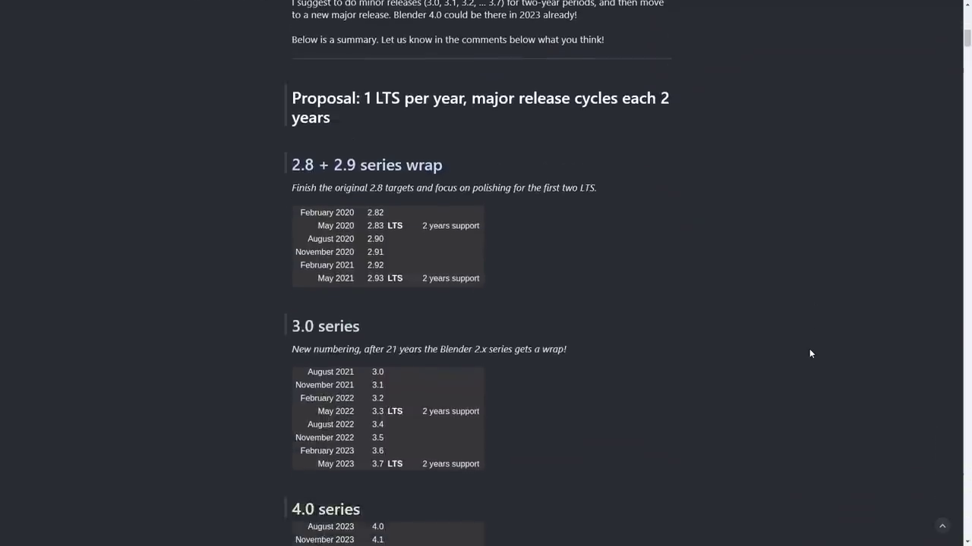
scroll(809, 353, "down", 4)
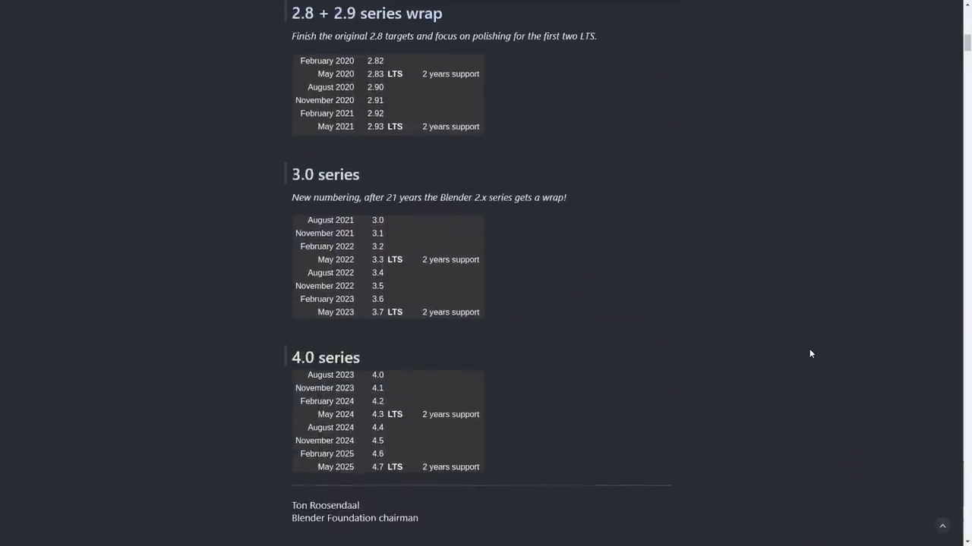
scroll(813, 355, "down", 1)
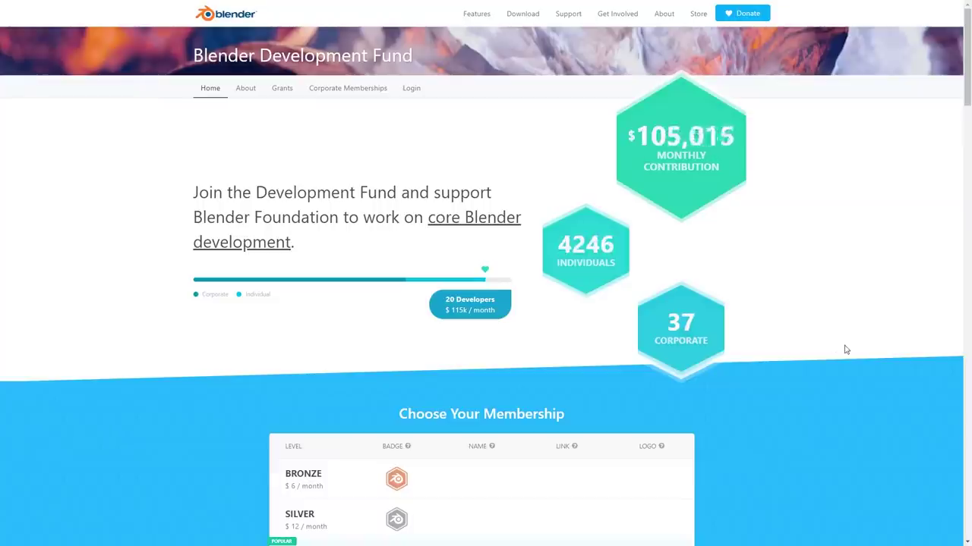
scroll(850, 351, "down", 5)
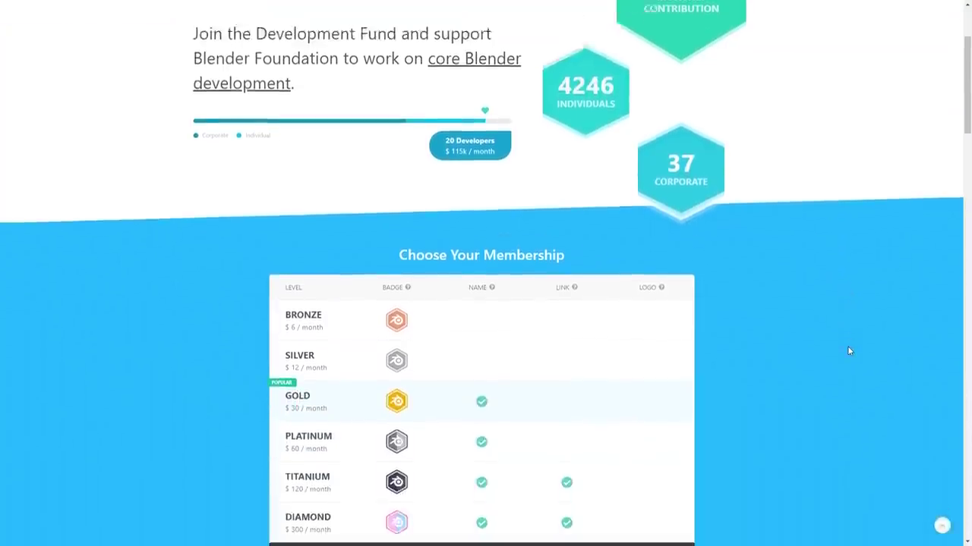